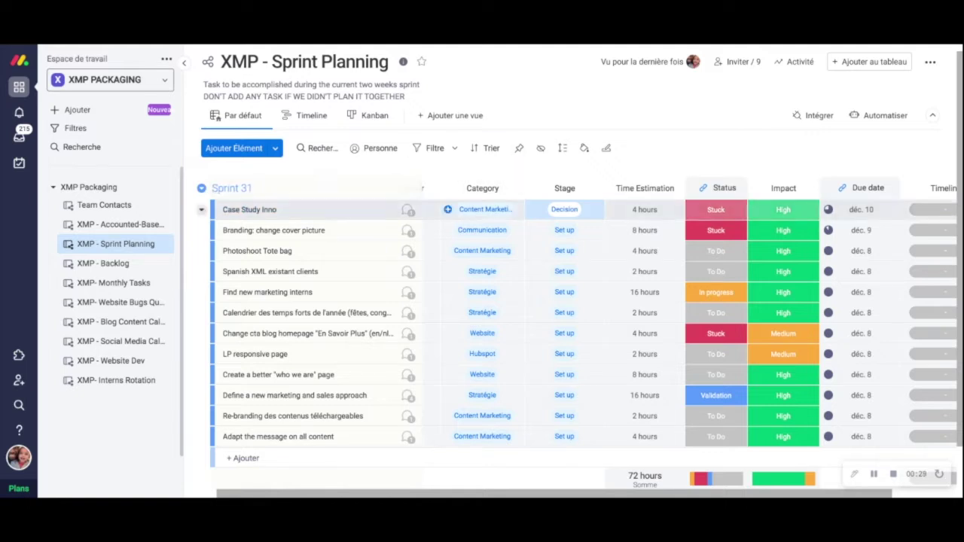
Look through the category labels available for the Case Study Inno task without changing its category.
click(486, 210)
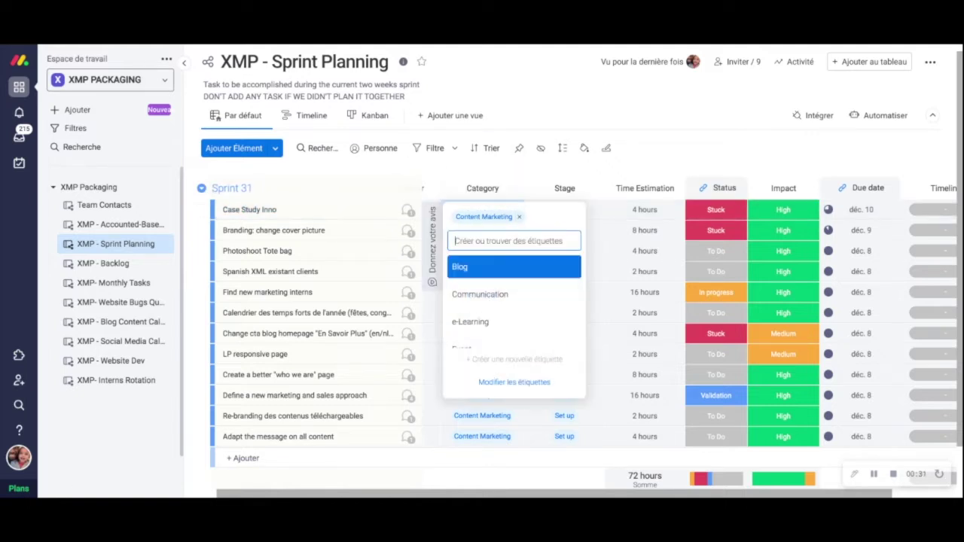
scroll(514, 301, down, 3)
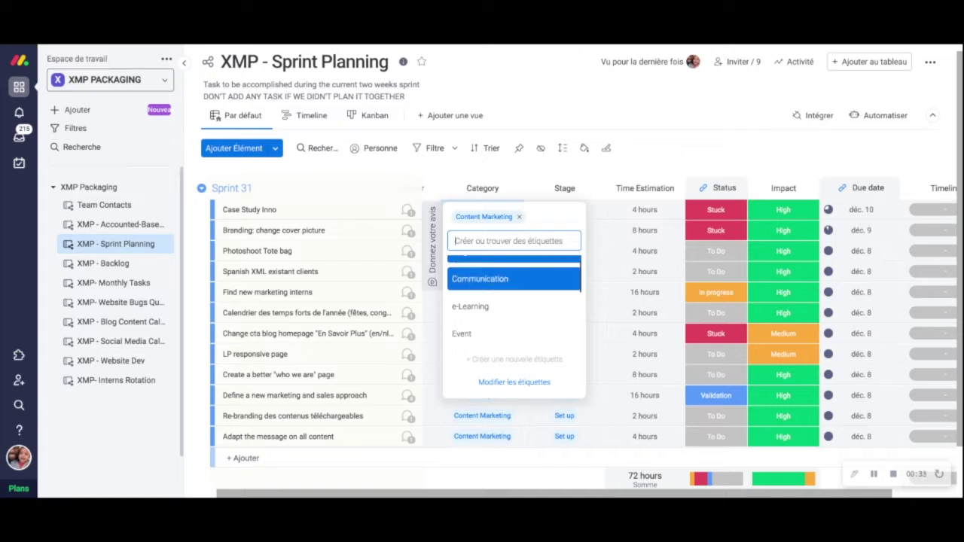
scroll(513, 302, down, 1)
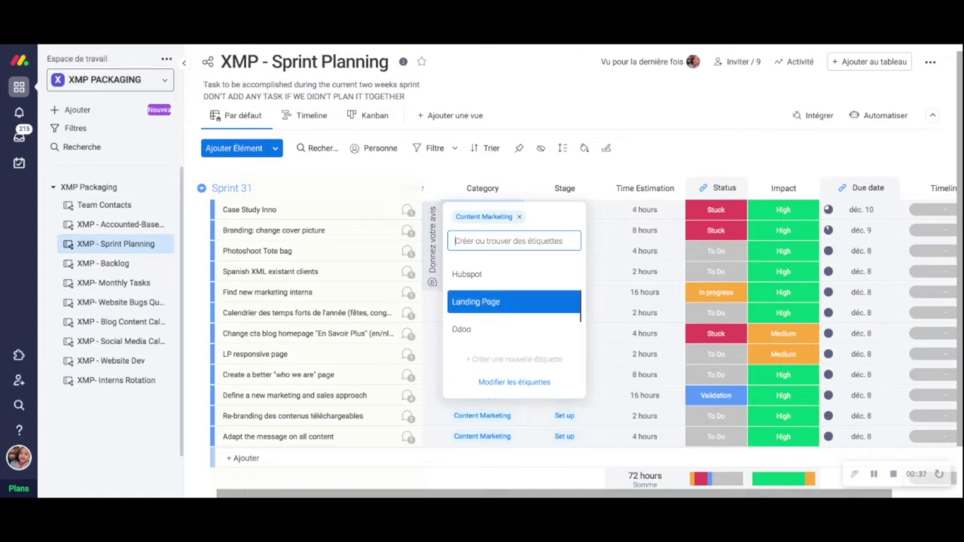
scroll(514, 302, down, 1)
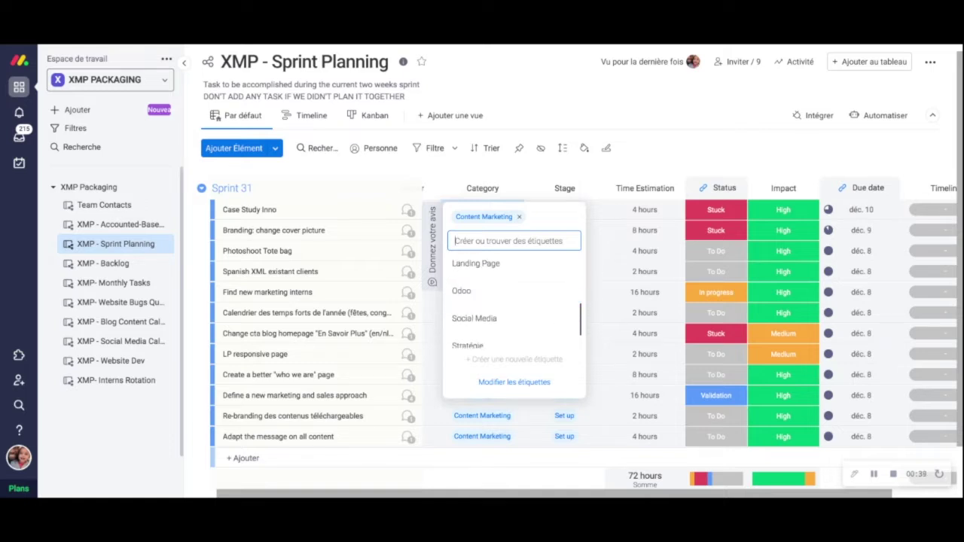
scroll(513, 309, down, 2)
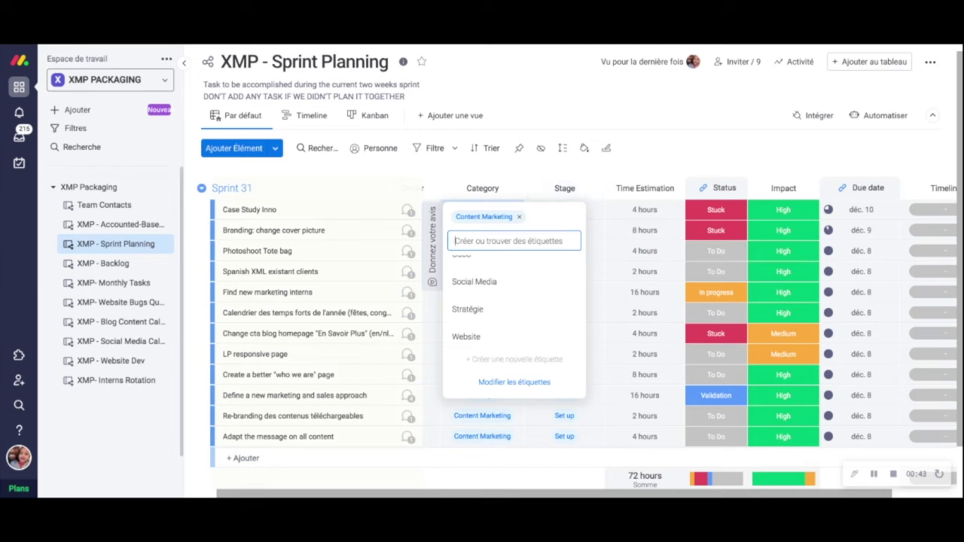
key(Escape)
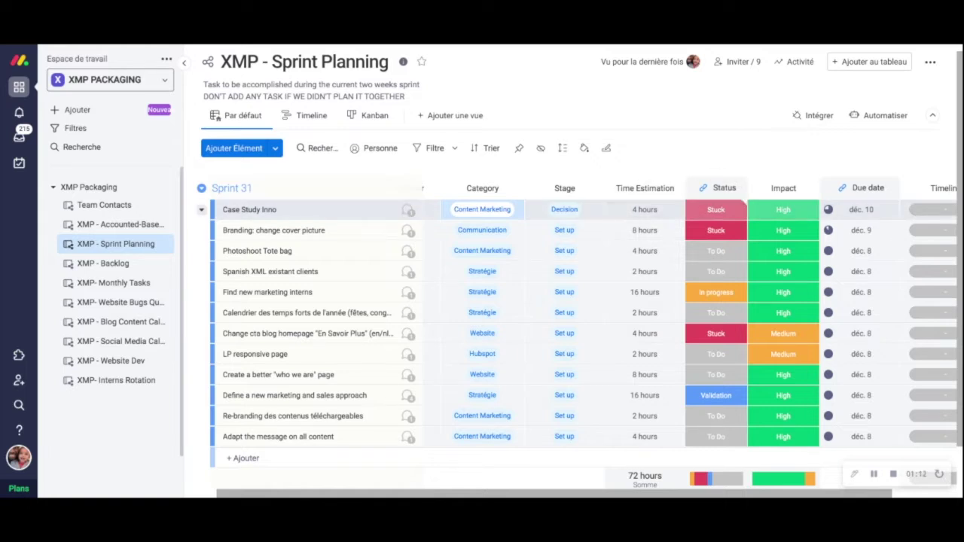
View the available Status and Impact labels for the Case Study Inno task, leaving both unchanged.
click(716, 209)
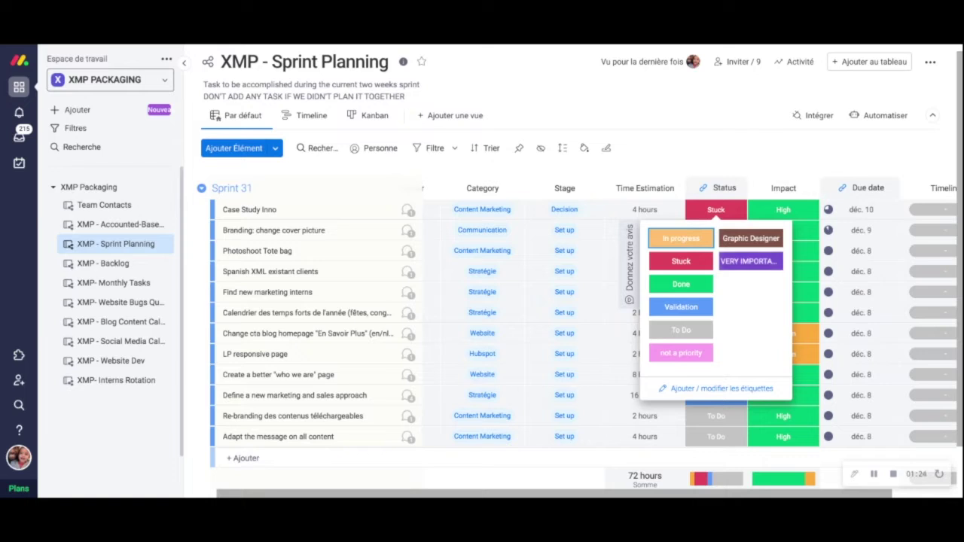
click(783, 209)
click(783, 209)
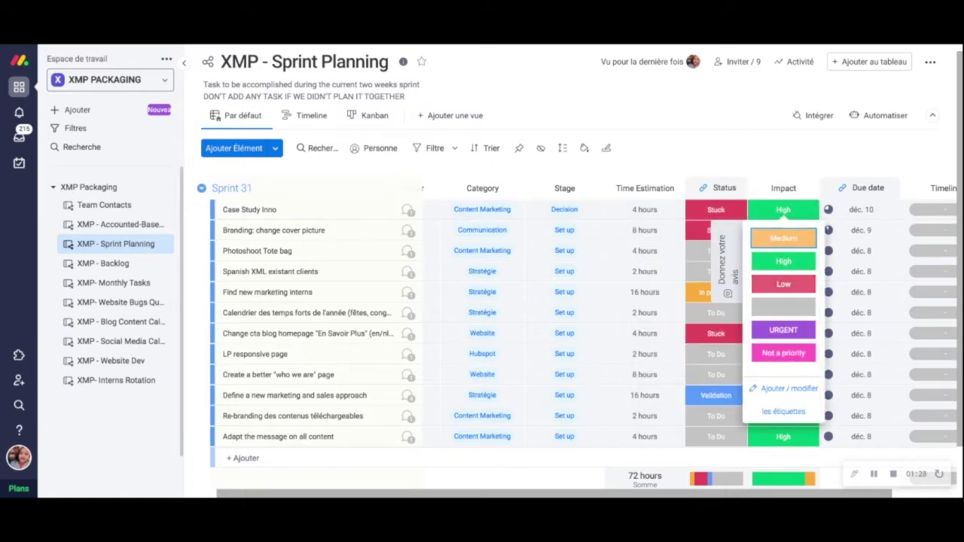
click(755, 189)
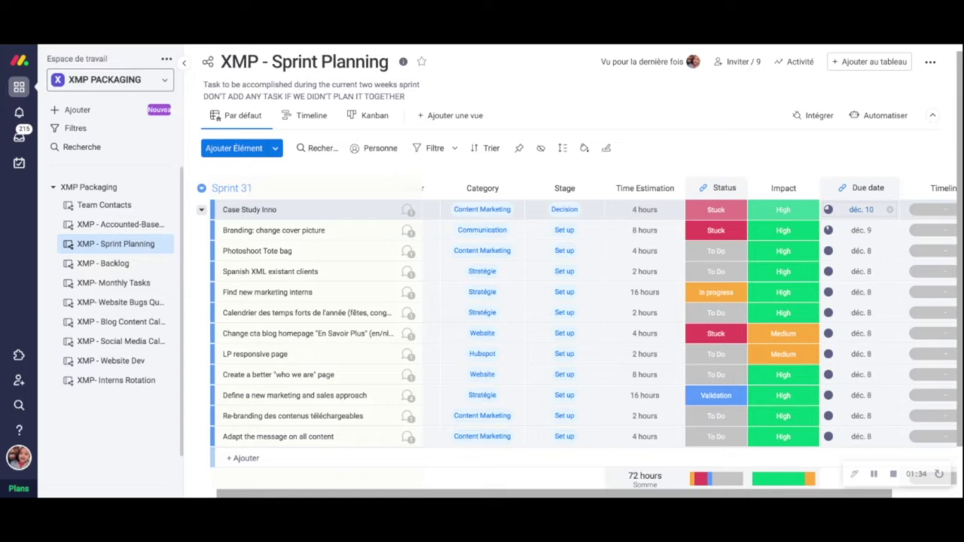
View the Timeline date picker for the Case Study Inno task and close it without choosing dates.
scroll(586, 338, right, 2)
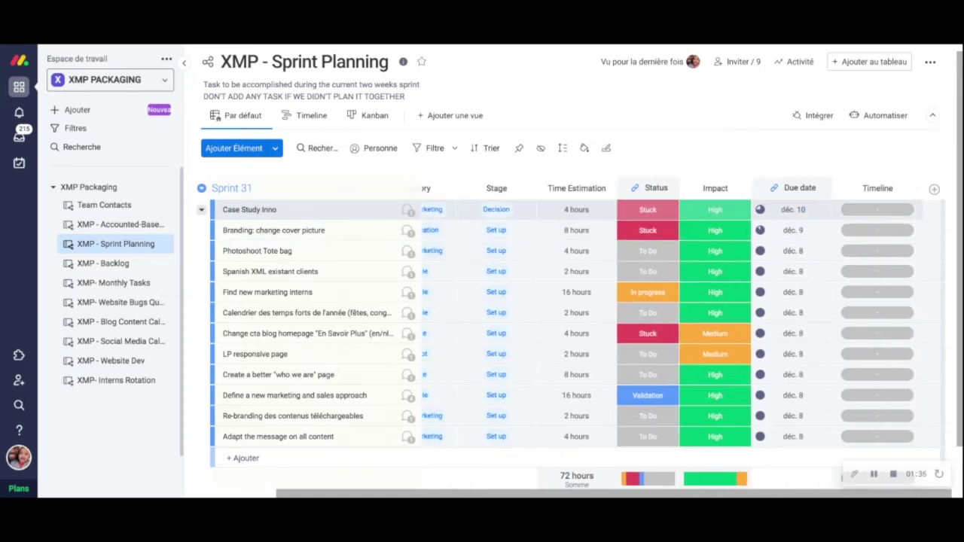
click(877, 209)
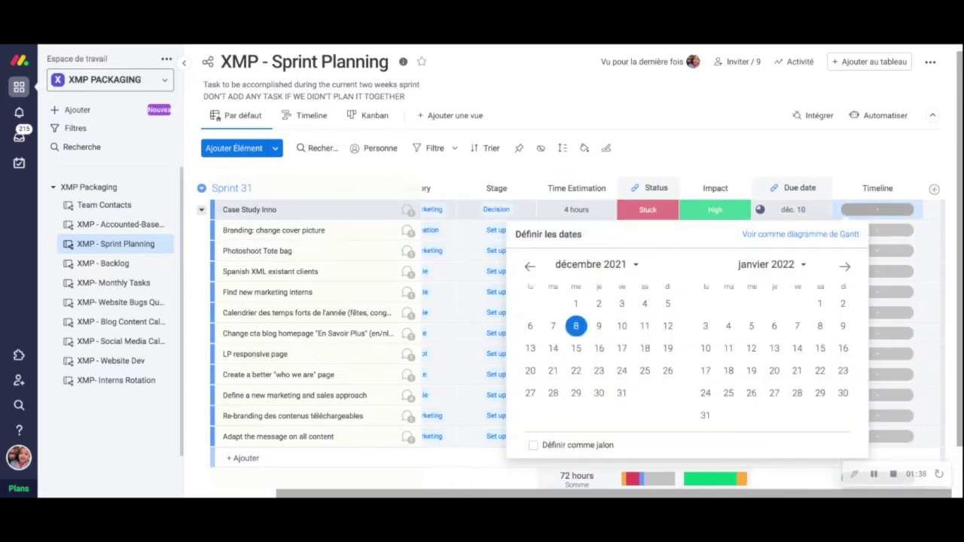
key(Escape)
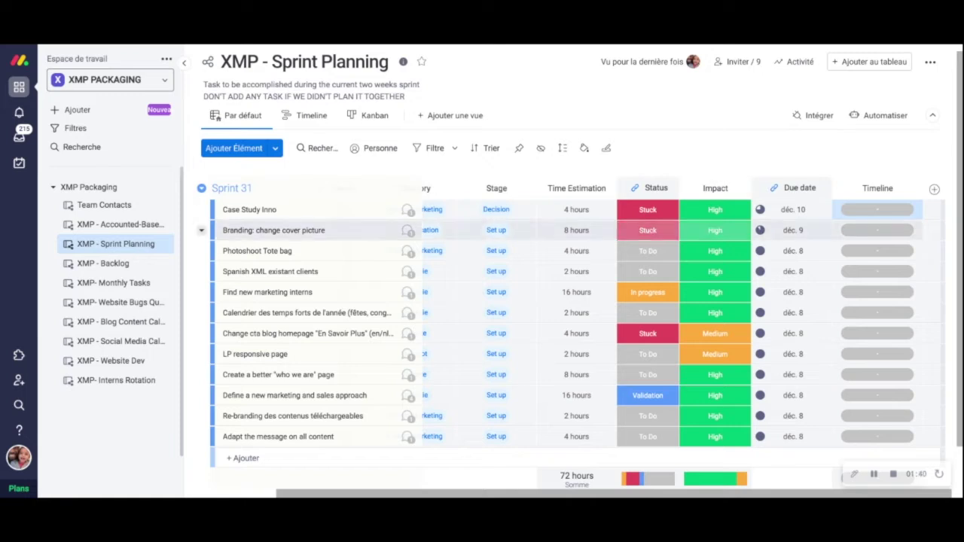
scroll(743, 312, left, 3)
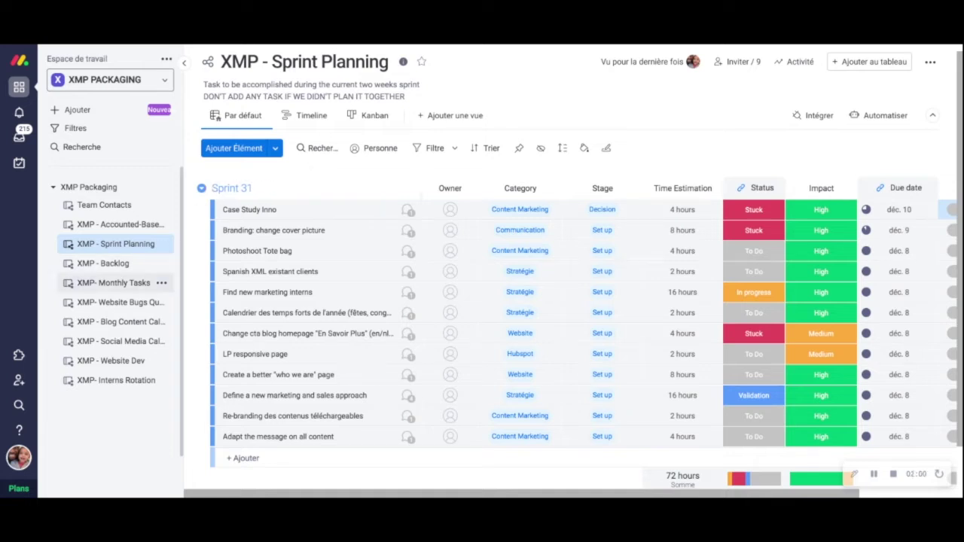
Open the XMP - Backlog board and collapse the Idées prospection Retail, Idées prospection Food and Ideas groups.
click(103, 263)
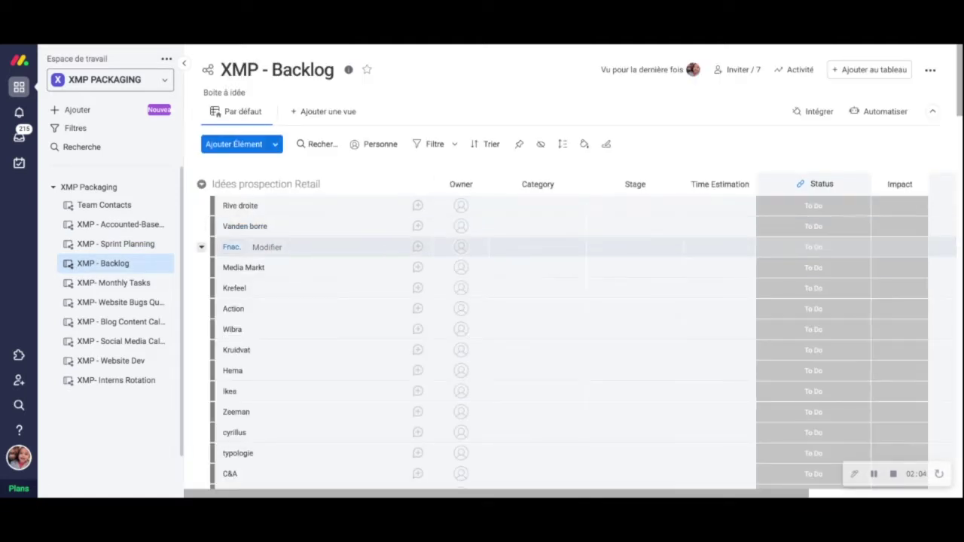
scroll(256, 248, down, 1)
click(201, 146)
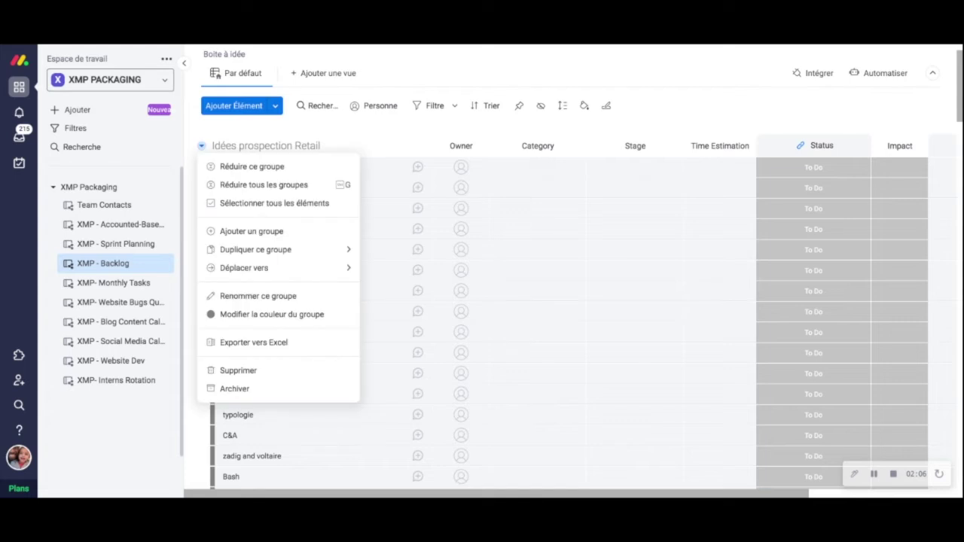
click(254, 165)
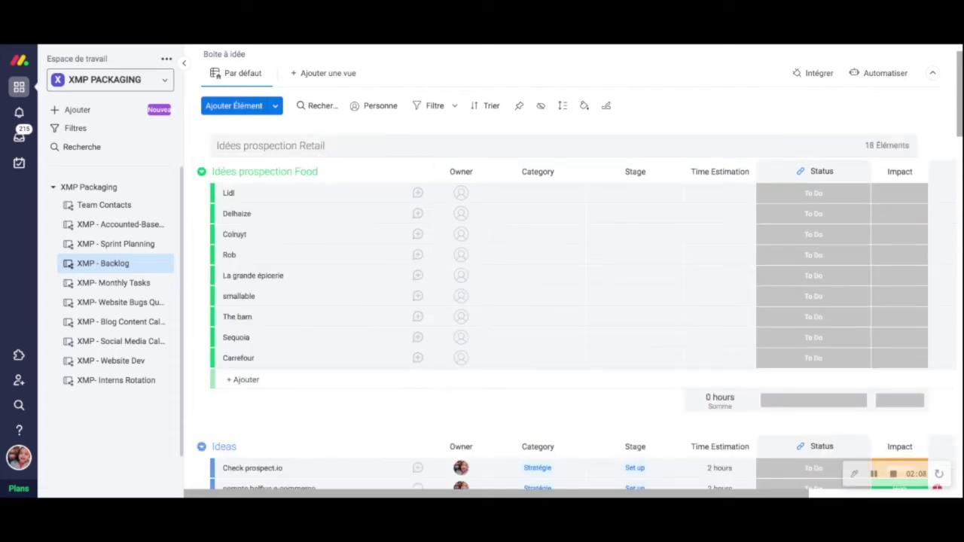
click(201, 172)
click(252, 189)
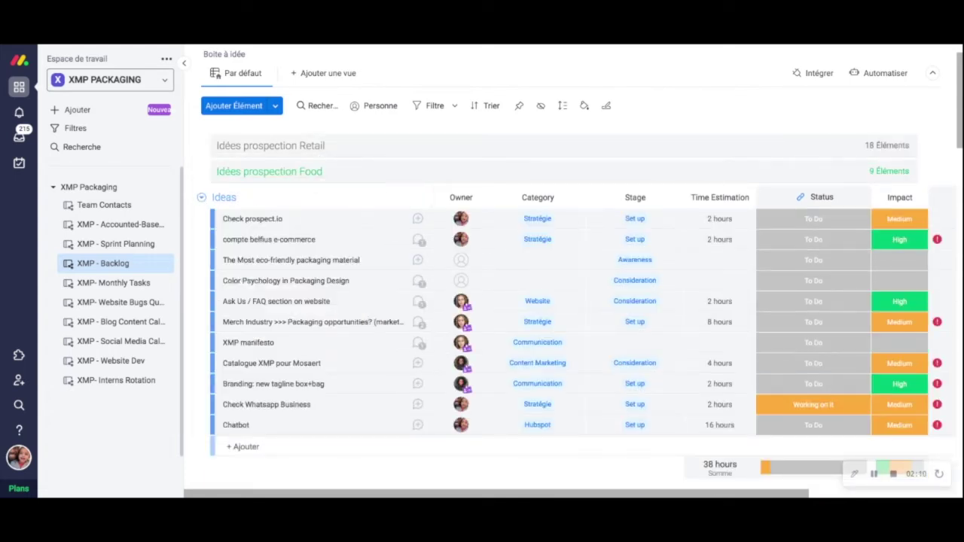
click(201, 196)
click(251, 217)
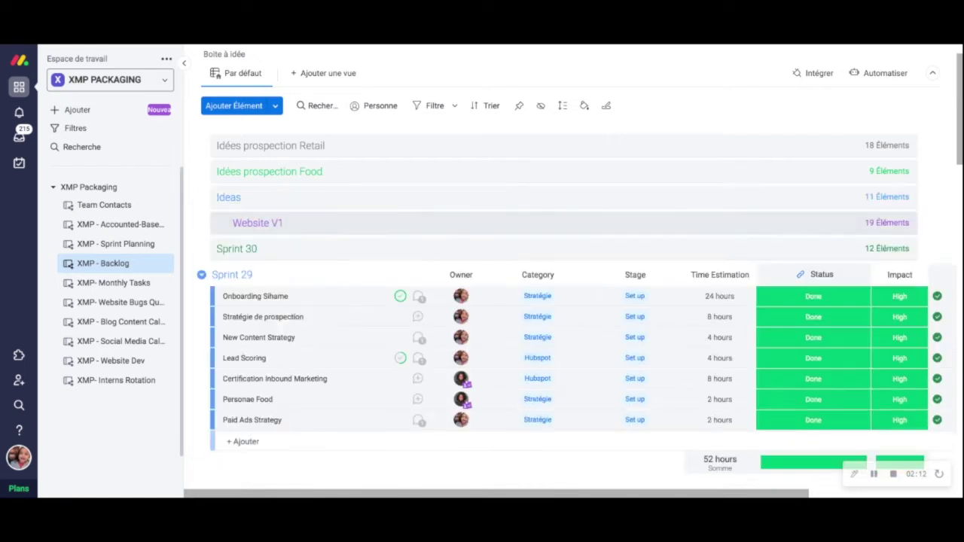
Collapse the expanded Sprint 29, Sprint 16 and Sprint 15 groups in the backlog.
click(201, 275)
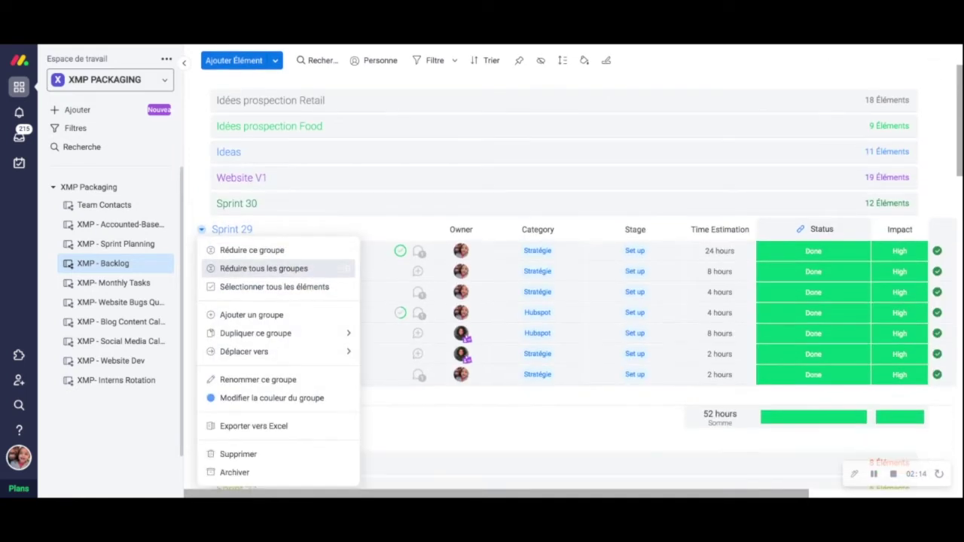
click(256, 267)
scroll(527, 301, down, 5)
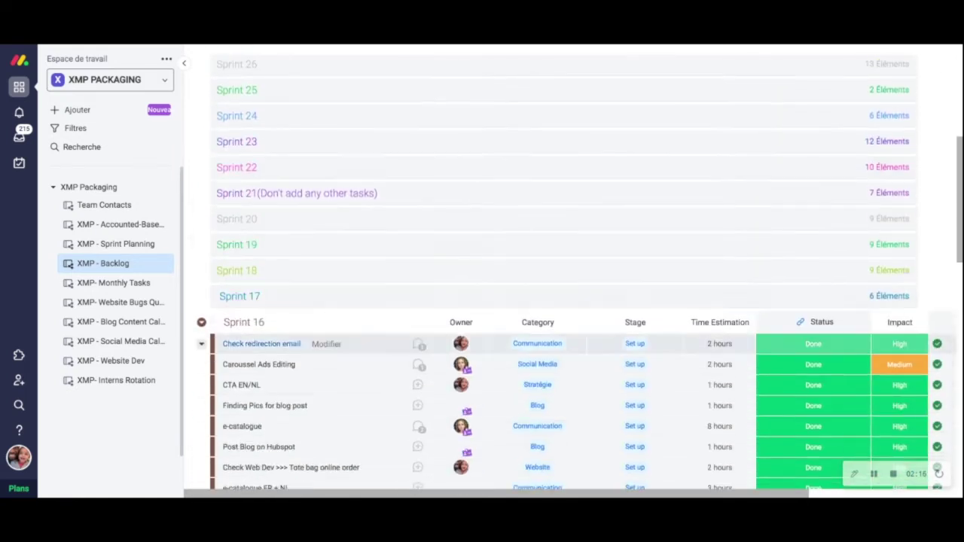
click(201, 246)
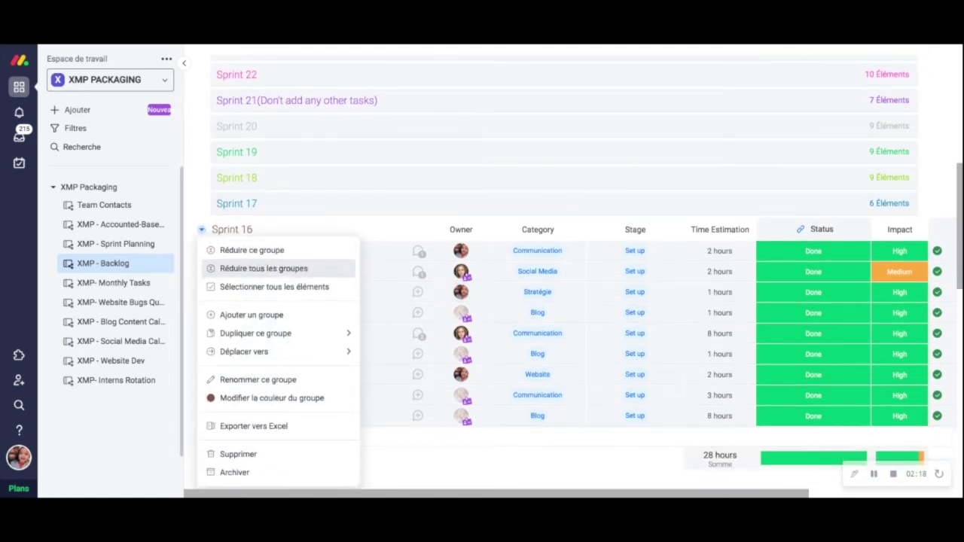
click(252, 249)
click(201, 256)
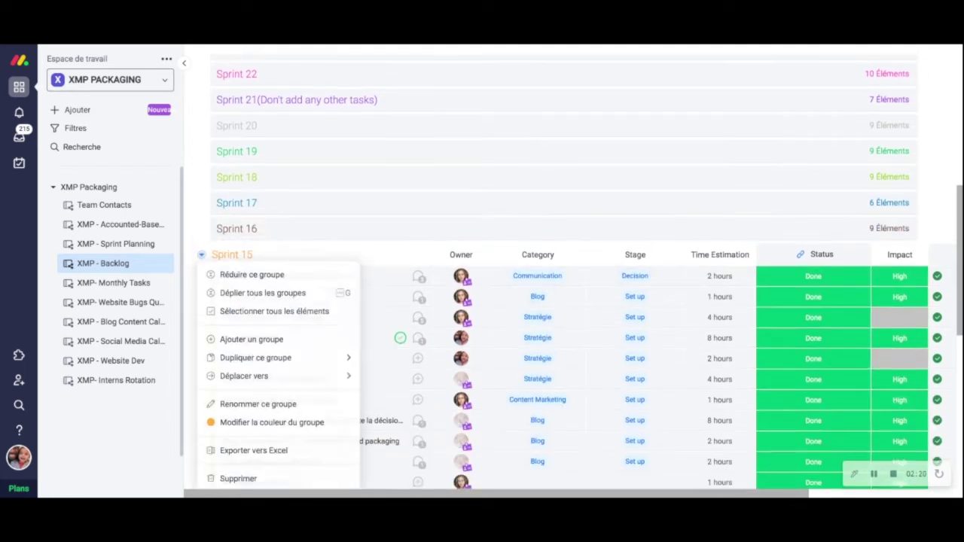
click(248, 248)
scroll(219, 301, down, 2)
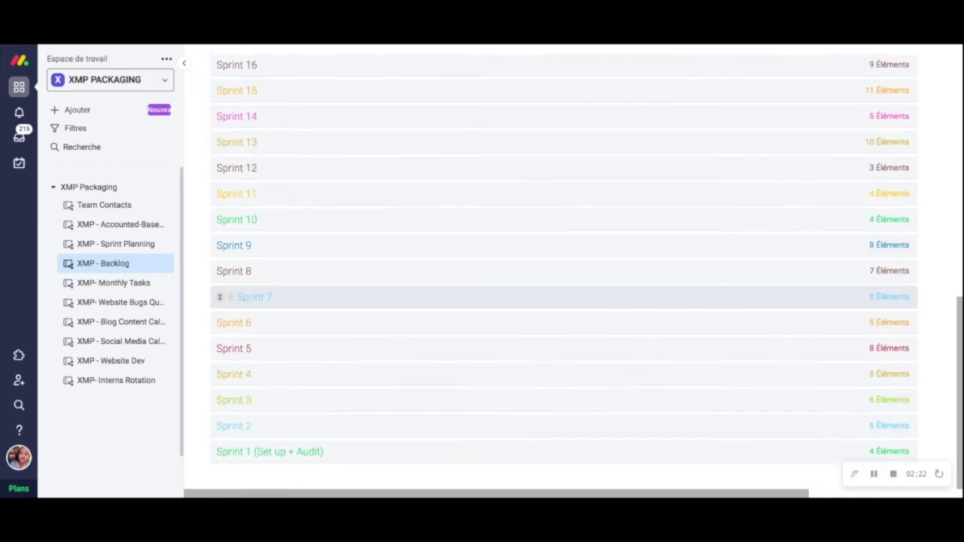
Expand the Ideas group in the backlog and look through its tasks.
scroll(226, 298, up, 8)
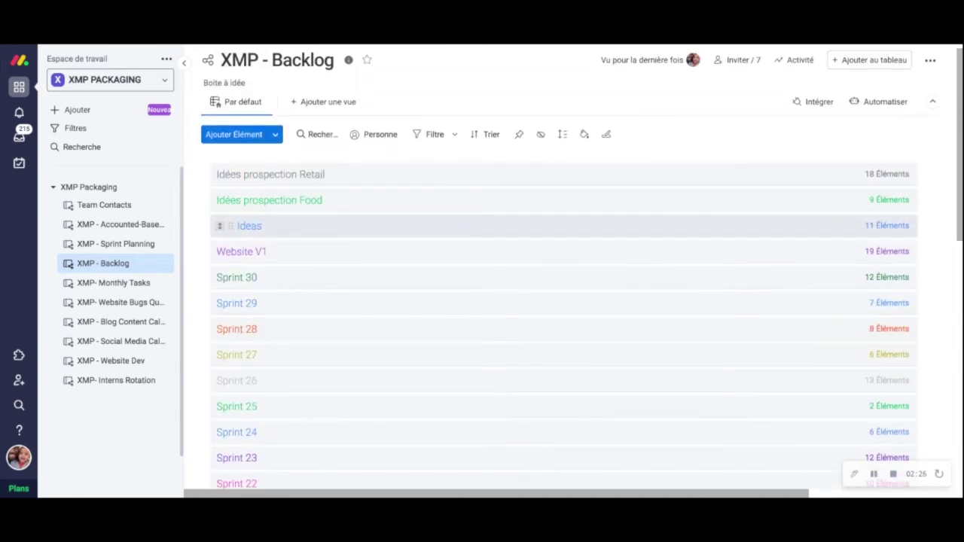
click(219, 226)
scroll(387, 289, down, 3)
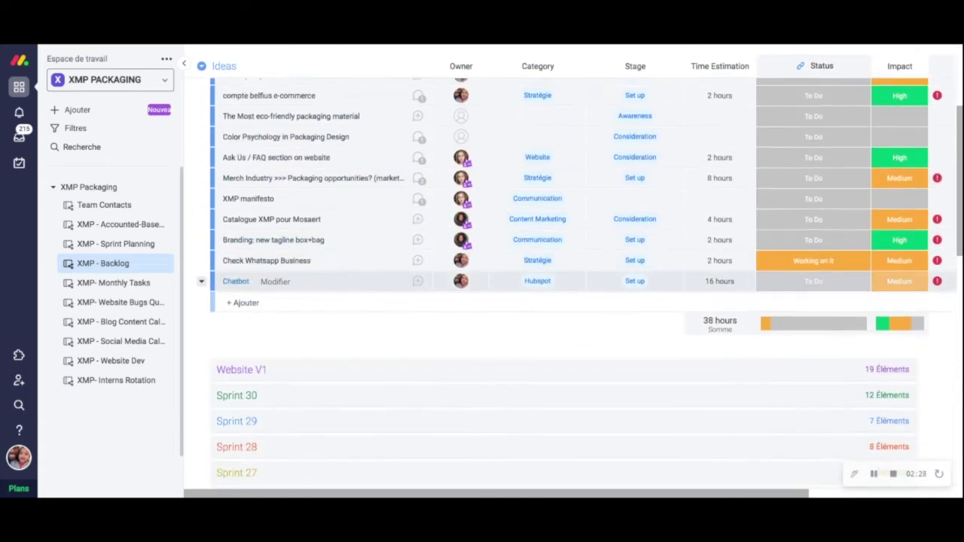
scroll(387, 279, down, 2)
scroll(387, 279, up, 4)
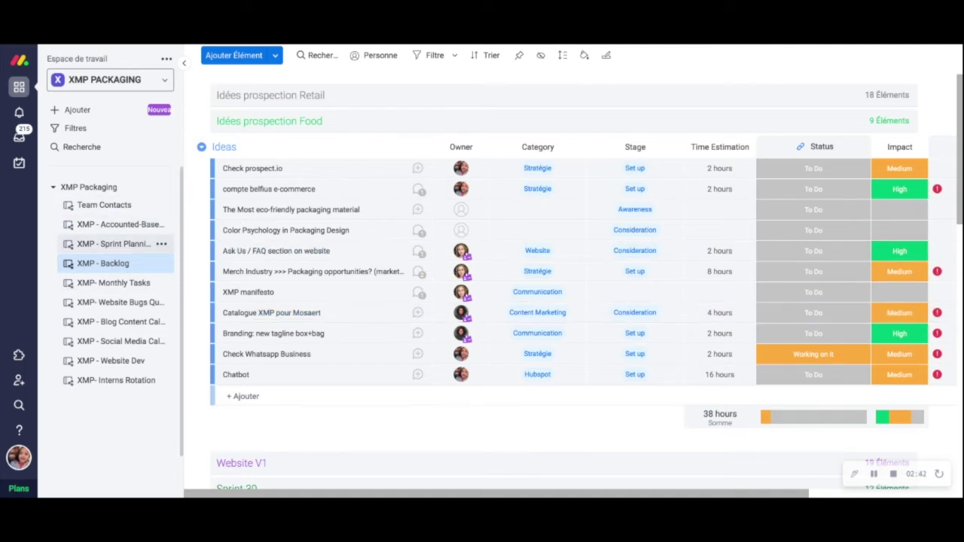
Open the XMP- Monthly Tasks board and review the Market research task's updates, including the full list of research types.
click(113, 282)
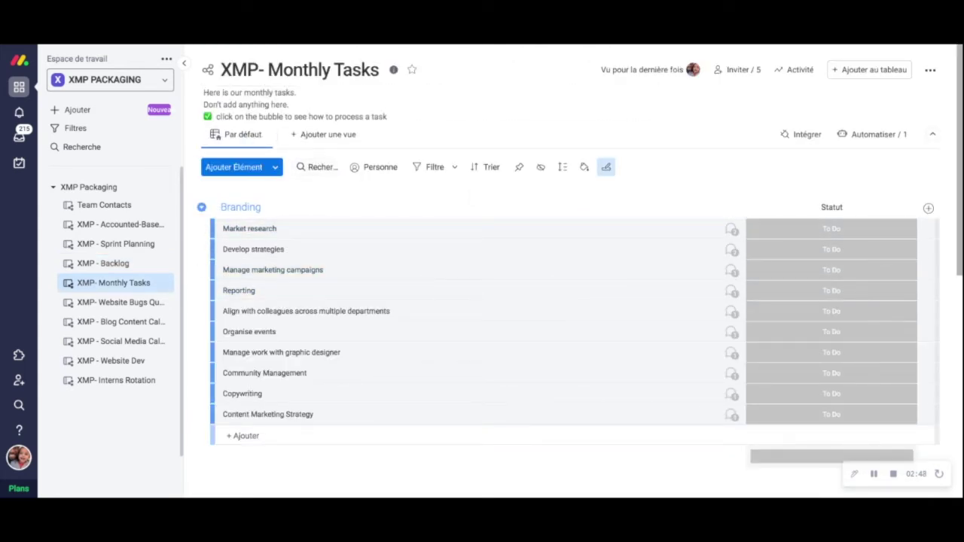
scroll(482, 289, down, 1)
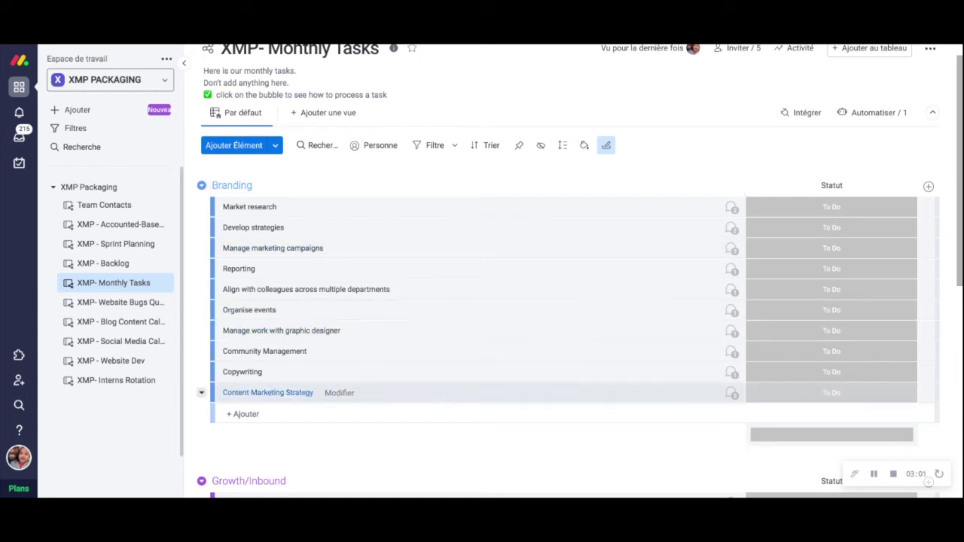
click(731, 207)
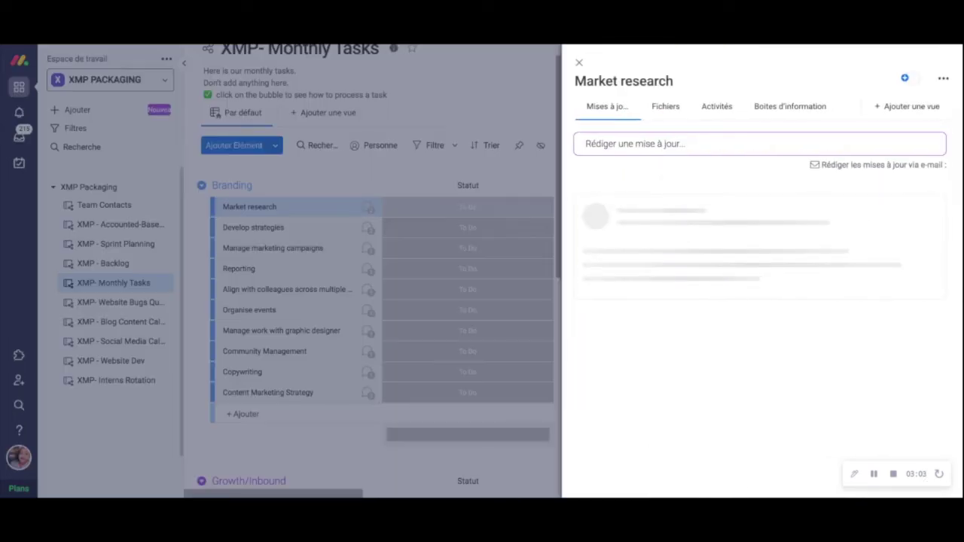
scroll(761, 309, down, 4)
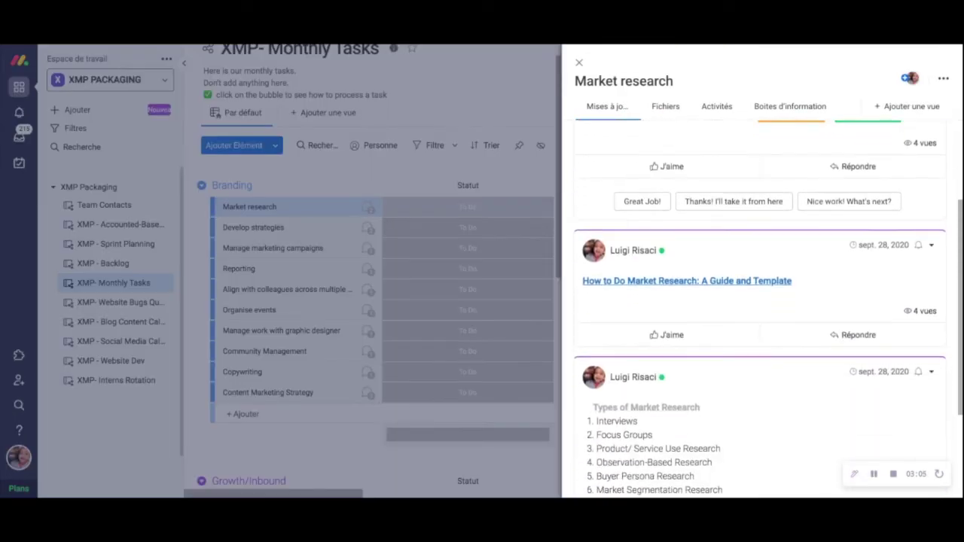
scroll(761, 309, down, 3)
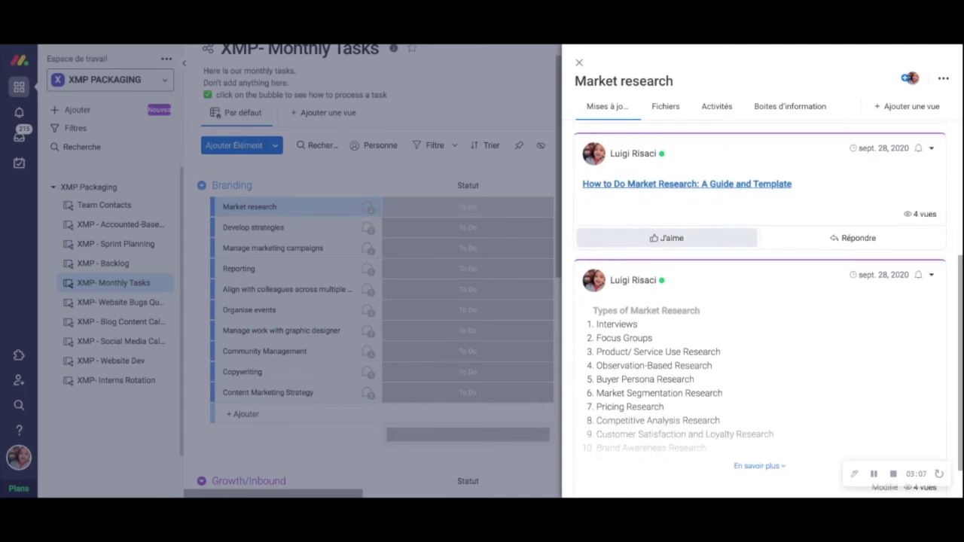
click(759, 445)
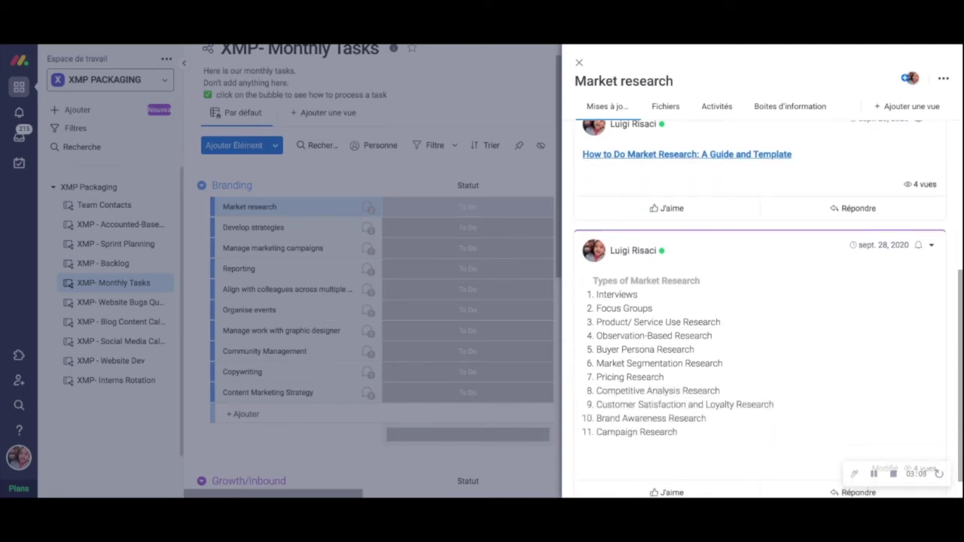
scroll(760, 309, down, 1)
mouse_move(686, 126)
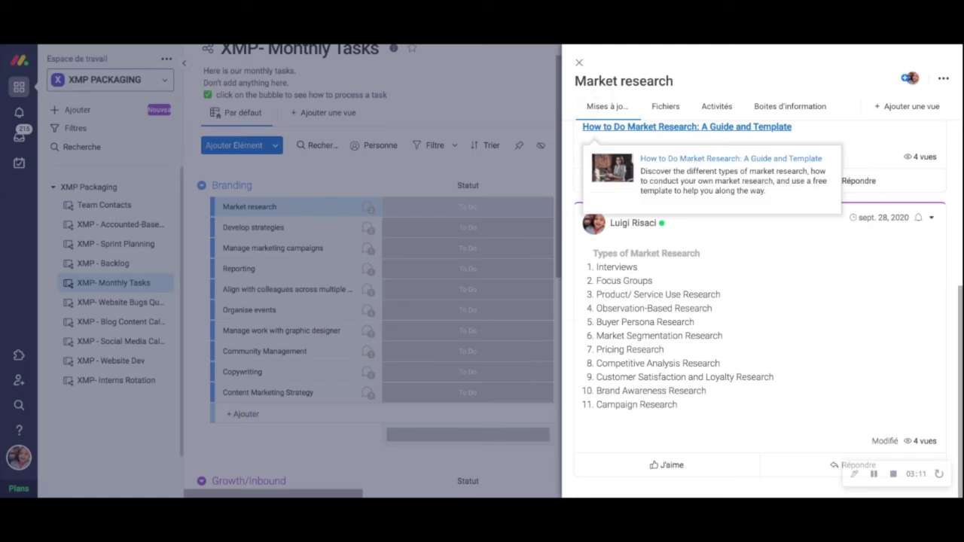
click(578, 62)
Open the updates of the Reporting paid ads task in the Growth/Inbound group.
scroll(482, 301, down, 5)
scroll(572, 301, down, 2)
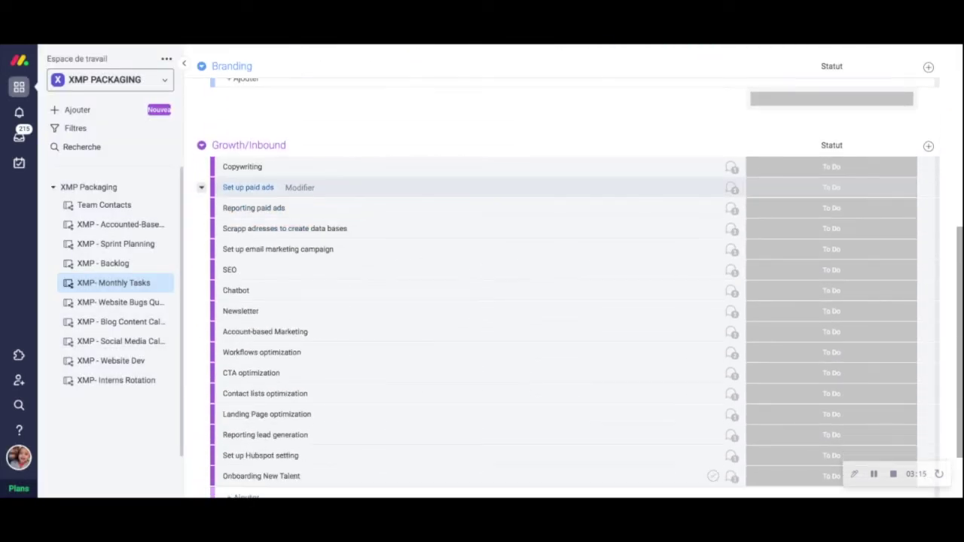
click(254, 160)
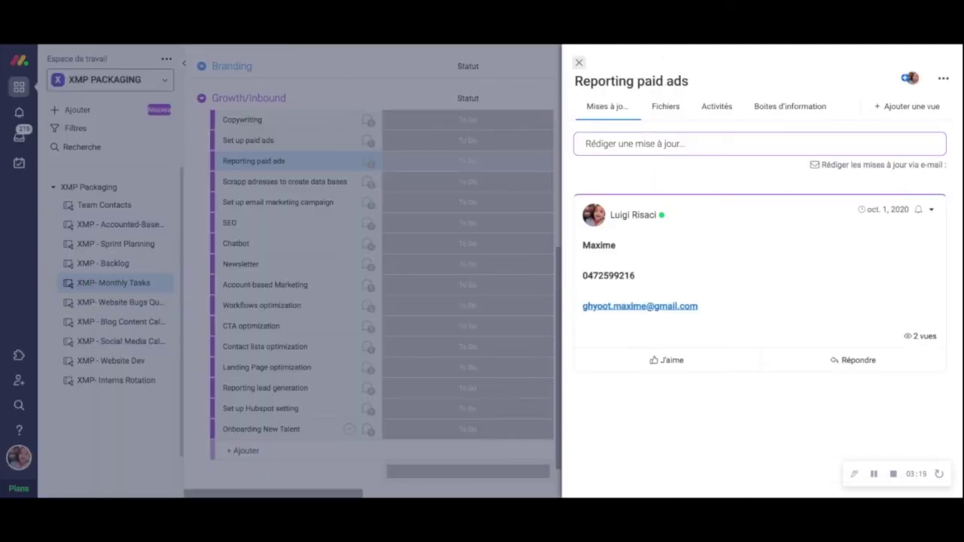
Review the updates of the Set up paid ads task and the Chatbot task in the Growth/Inbound group.
click(578, 62)
click(248, 140)
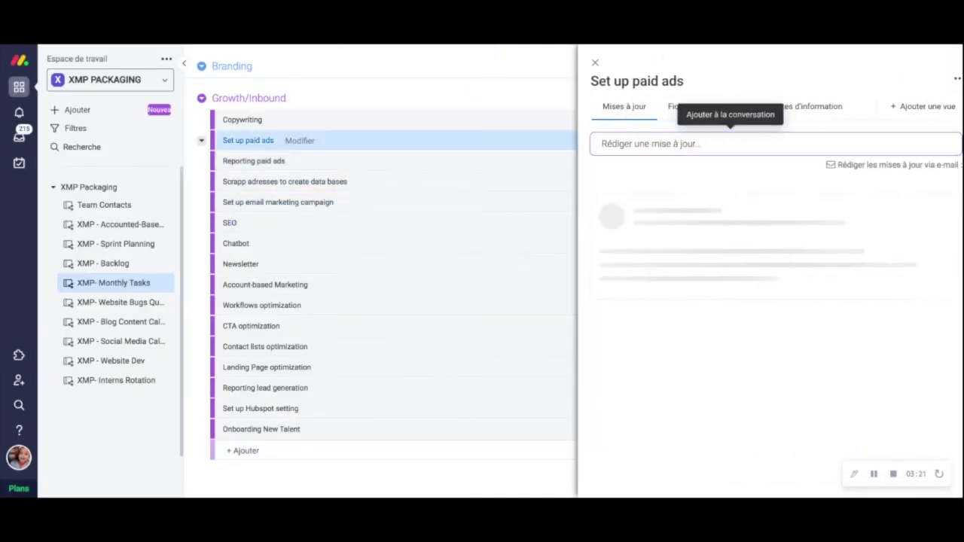
scroll(666, 305, down, 1)
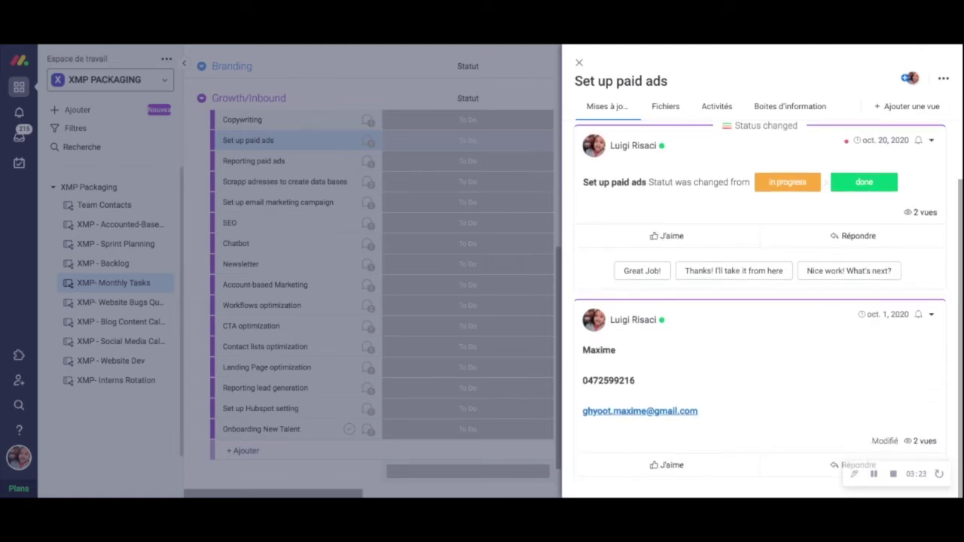
click(579, 63)
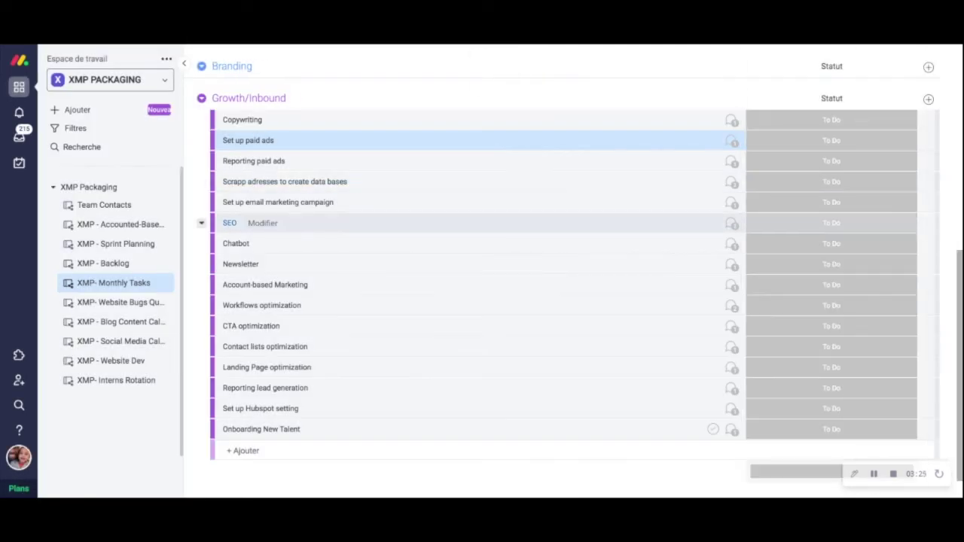
click(236, 243)
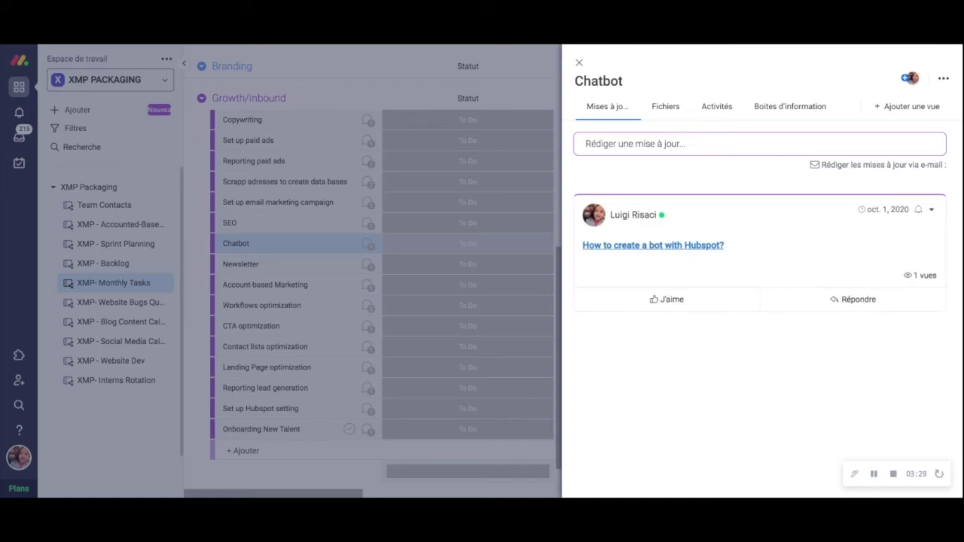
click(579, 62)
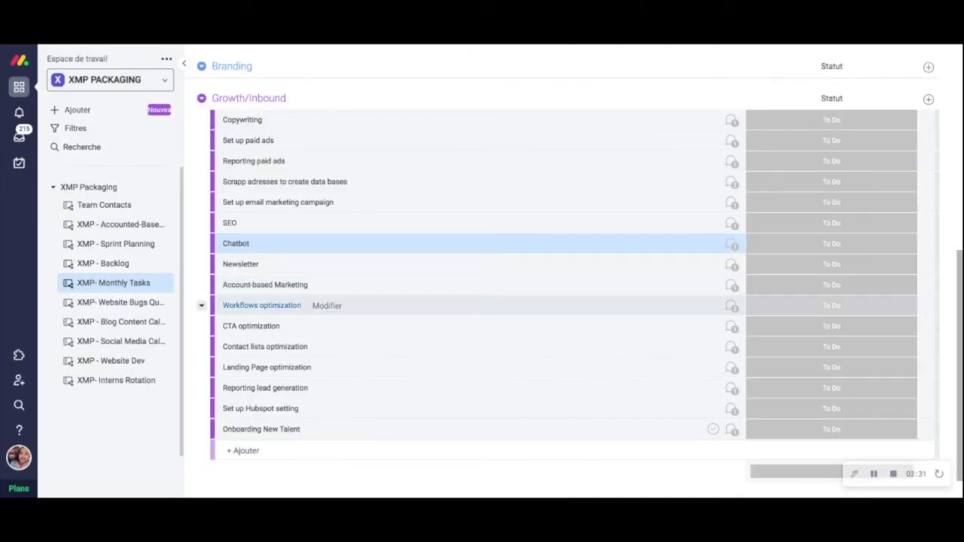
View the available status labels for the Market research task in the Branding group, leaving its status as is.
scroll(264, 271, up, 5)
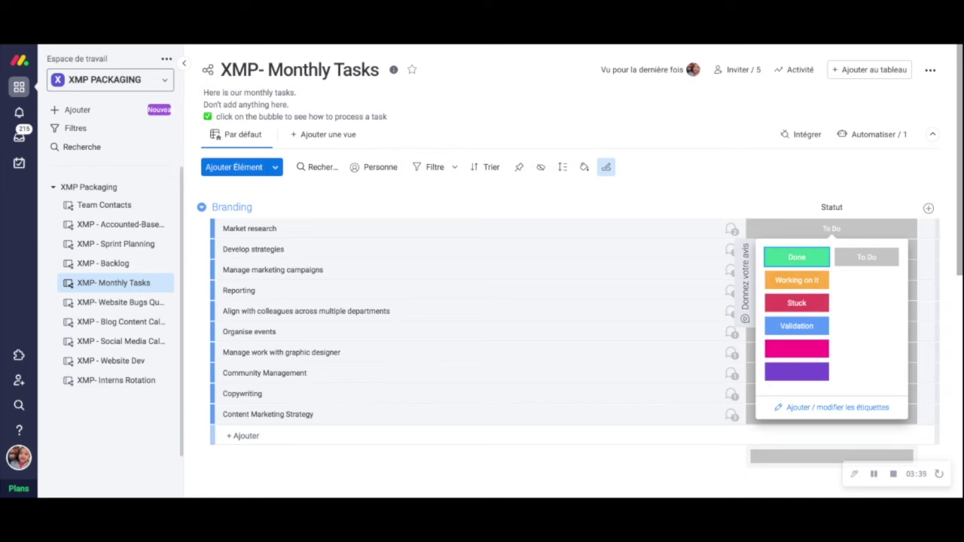
key(Escape)
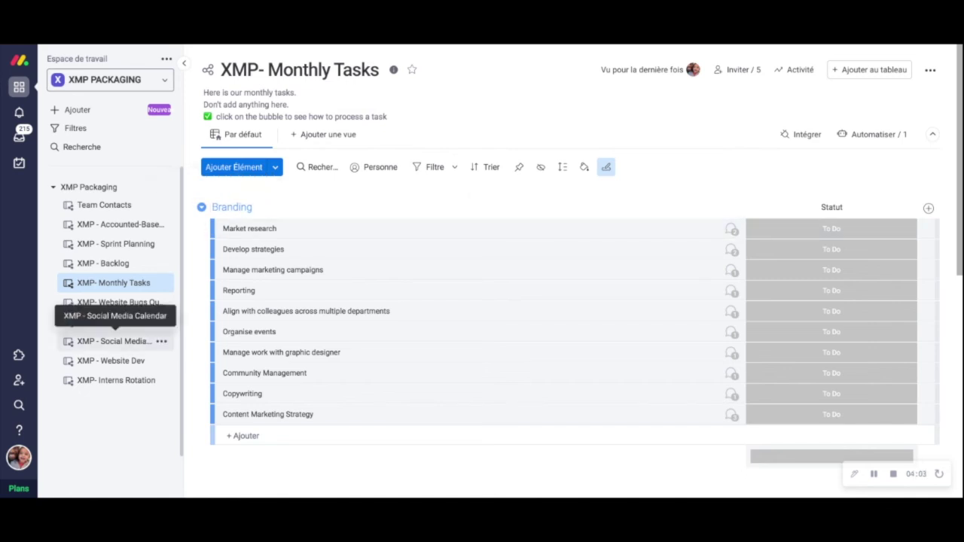
Open the XMP - Blog Content Calendar board and view the Stage and FR version label options of the "5 simple steps to be eco-friendly" article.
click(113, 321)
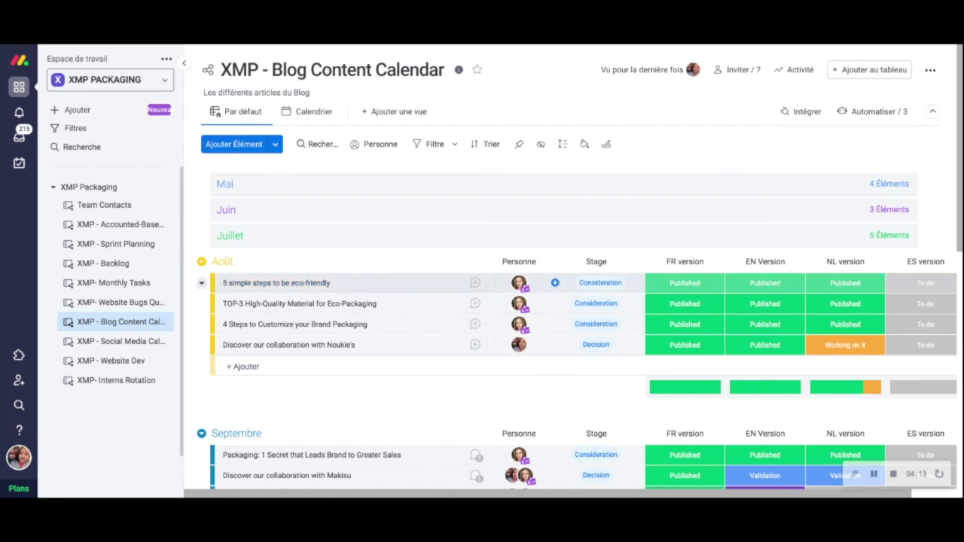
click(601, 283)
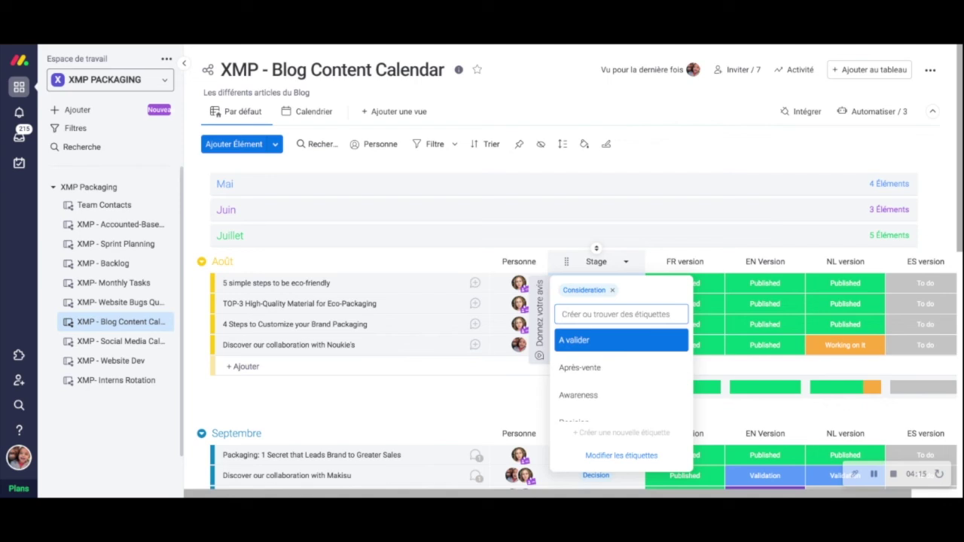
key(Escape)
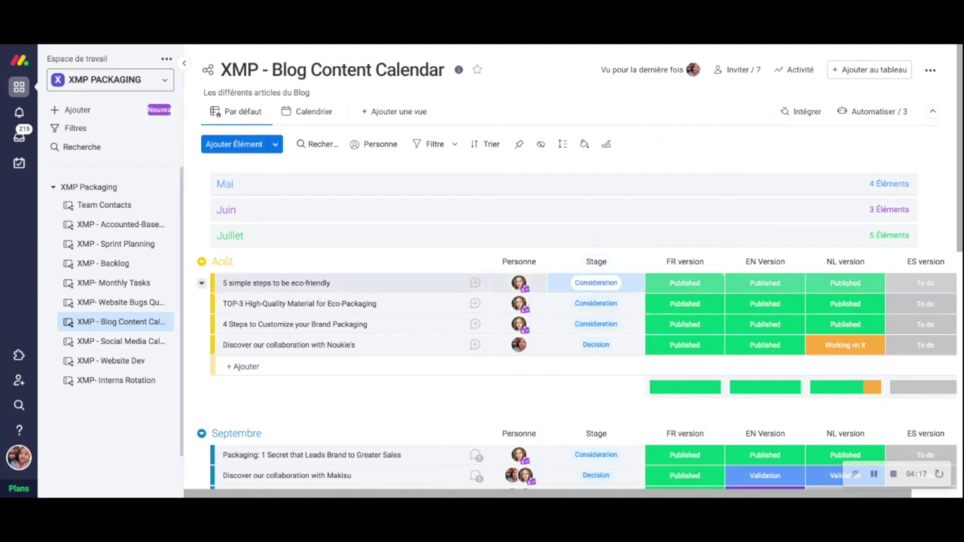
click(684, 283)
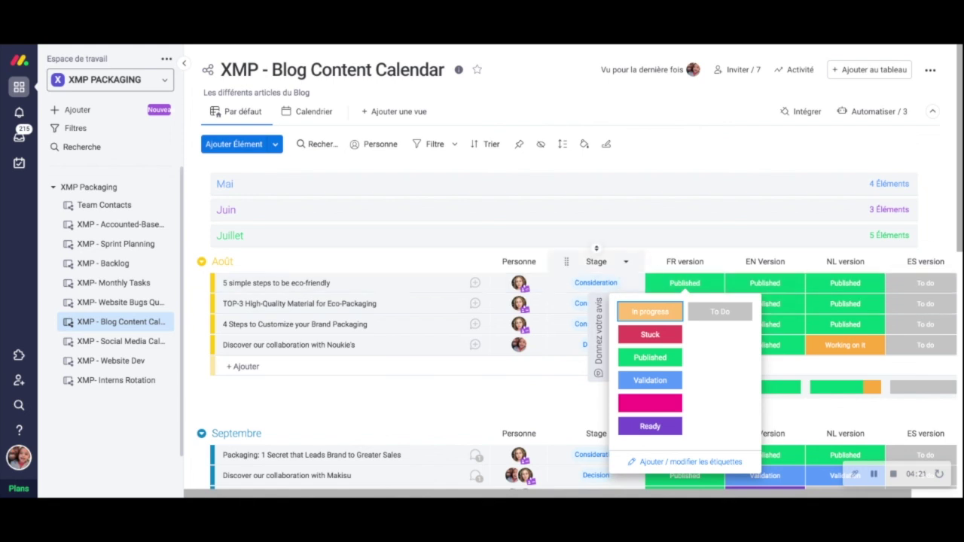
key(Escape)
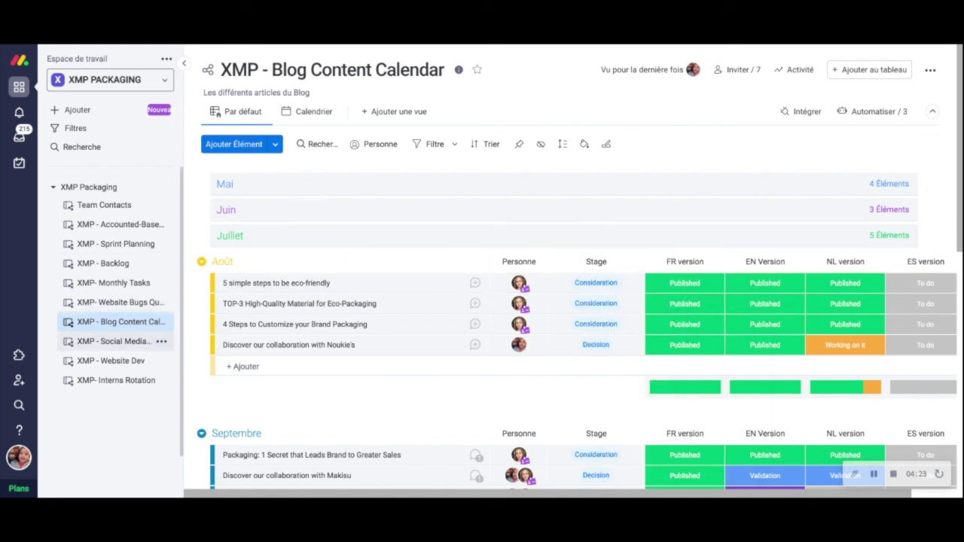
Open the XMP - Social Media Calendar board and look through its weekly groups of posts.
click(113, 342)
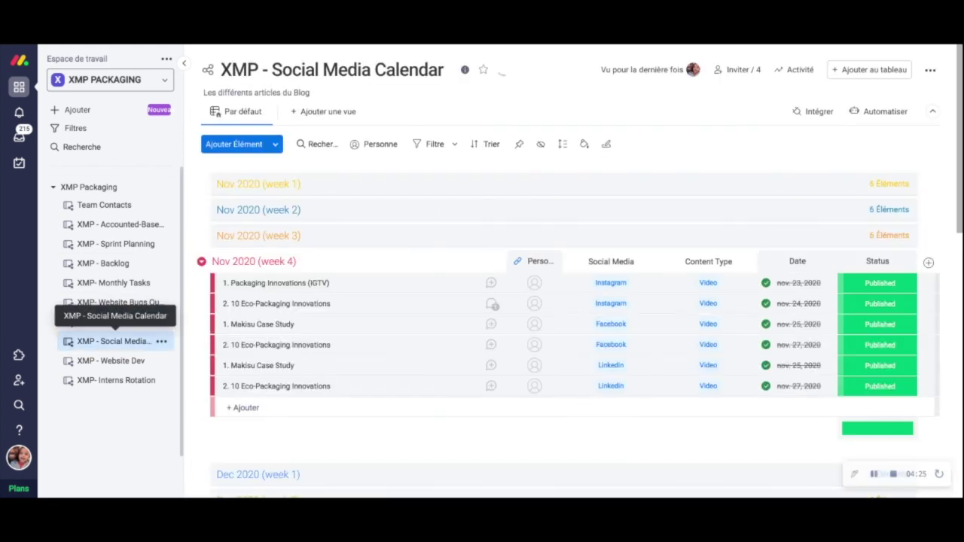
scroll(354, 293, down, 1)
scroll(573, 301, down, 2)
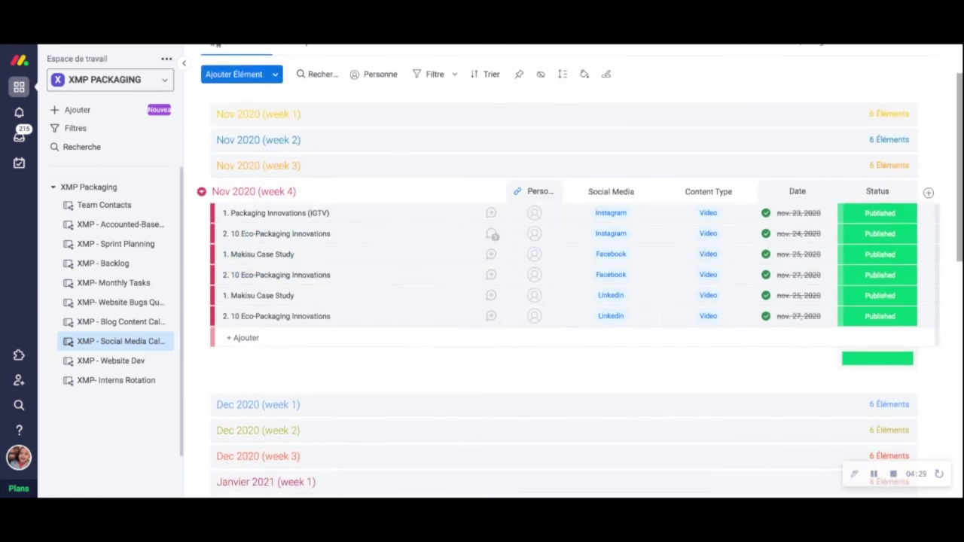